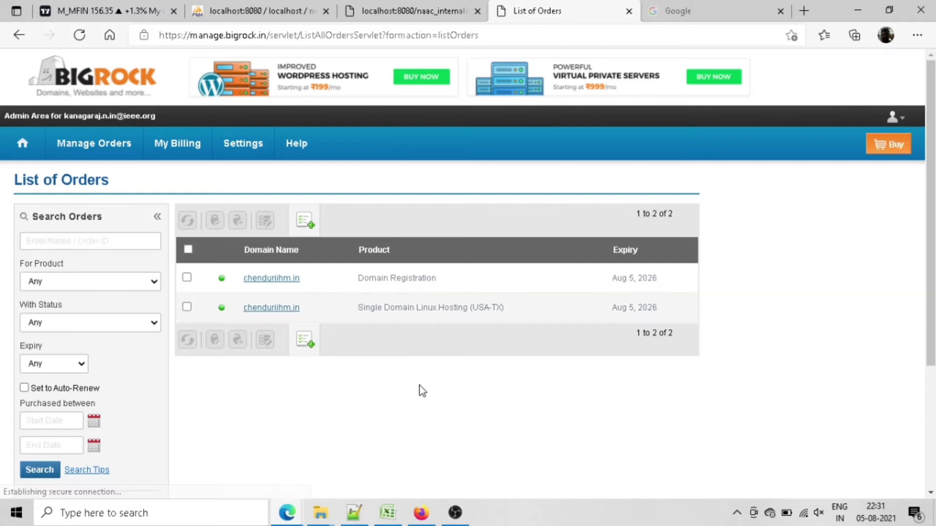
Step: From the domain order's Linux hosting cPanel details, open the cPanel login page with credentials prefilled
click(281, 315)
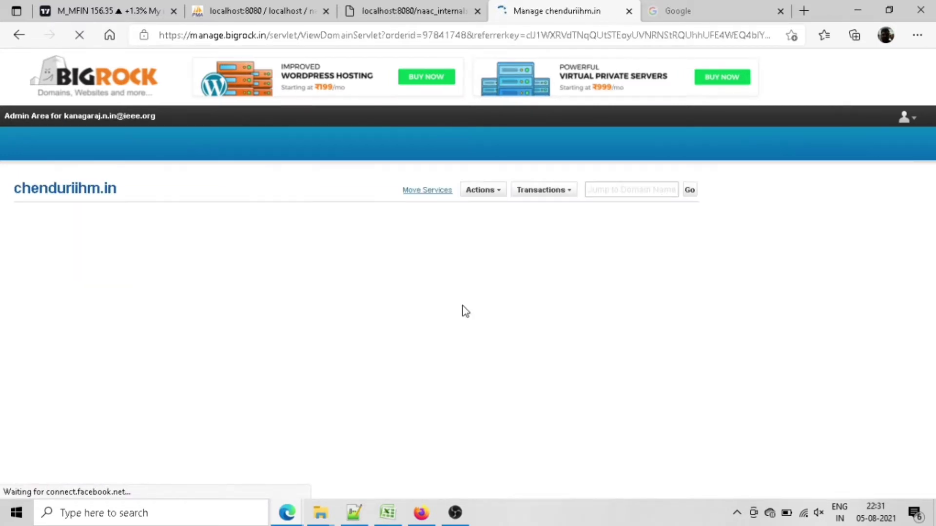
scroll(465, 334, down, 5)
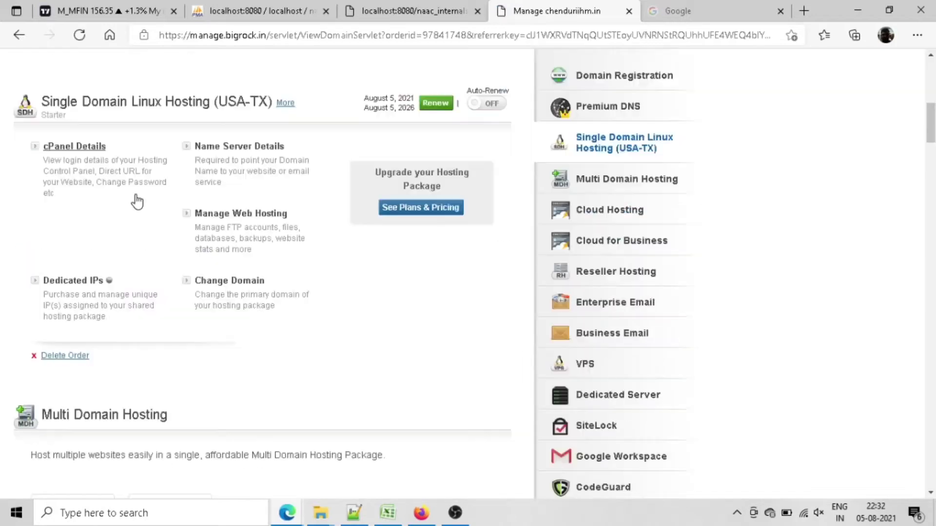
click(86, 146)
click(331, 232)
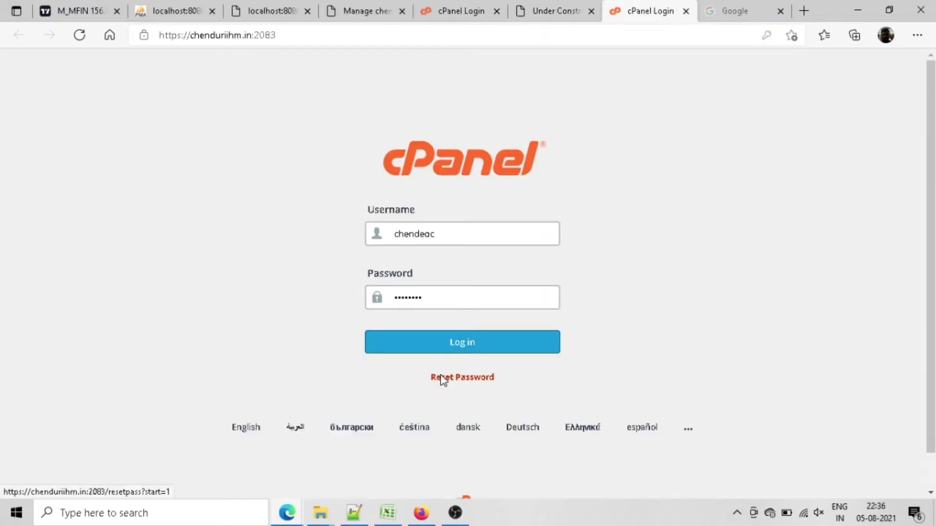
Step: Request a cPanel password reset with the account username and saved contact email, sending the security code
click(441, 372)
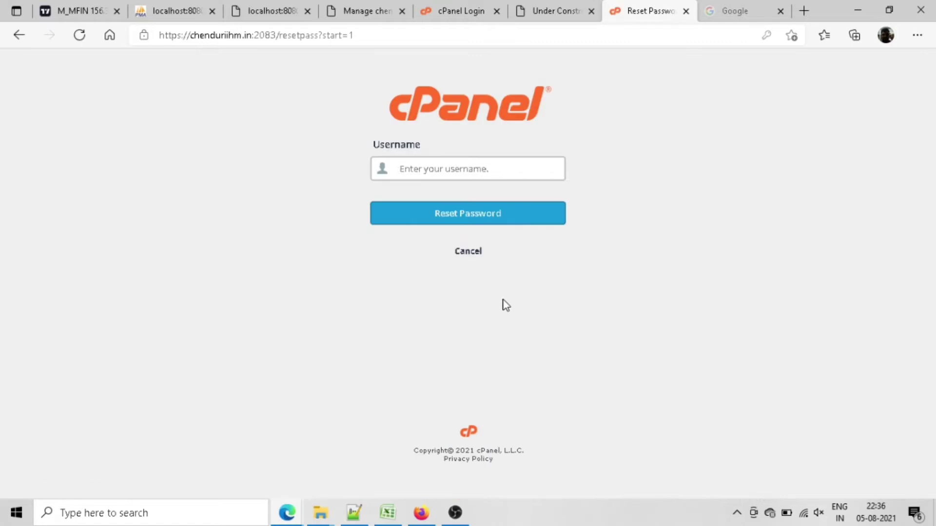
text(chenduri)
click(531, 215)
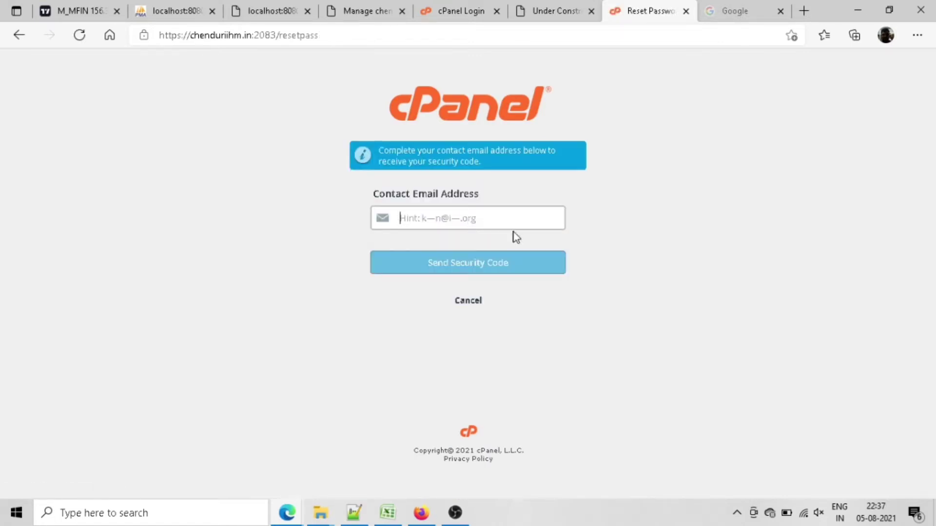
text(k)
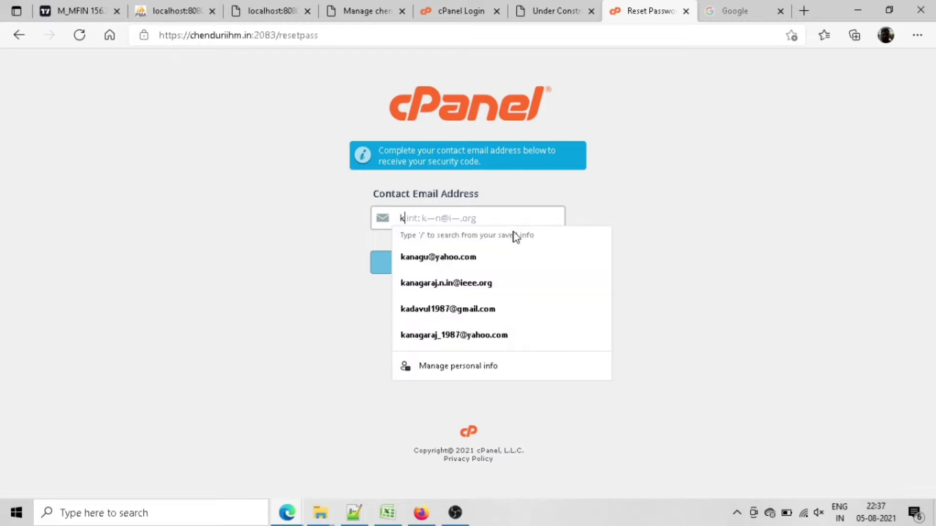
key(Down)
key(Down)
key(Return)
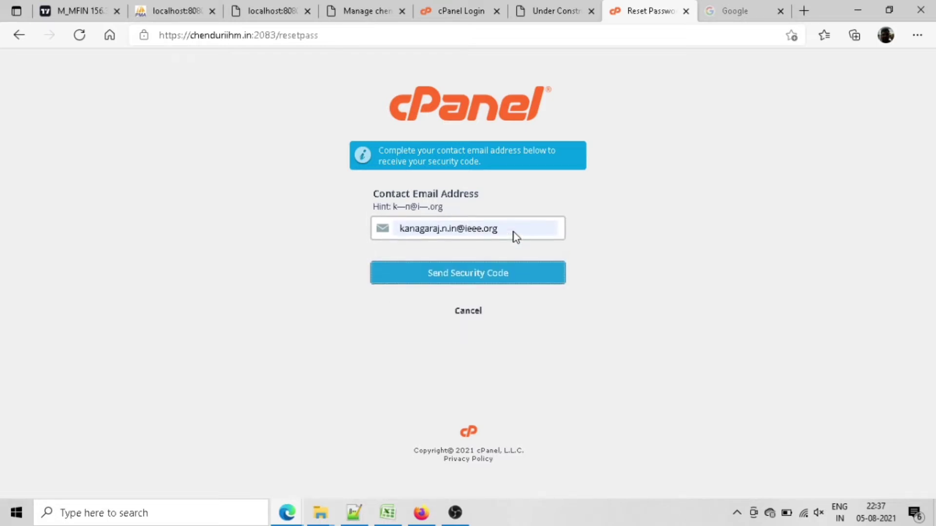
click(460, 281)
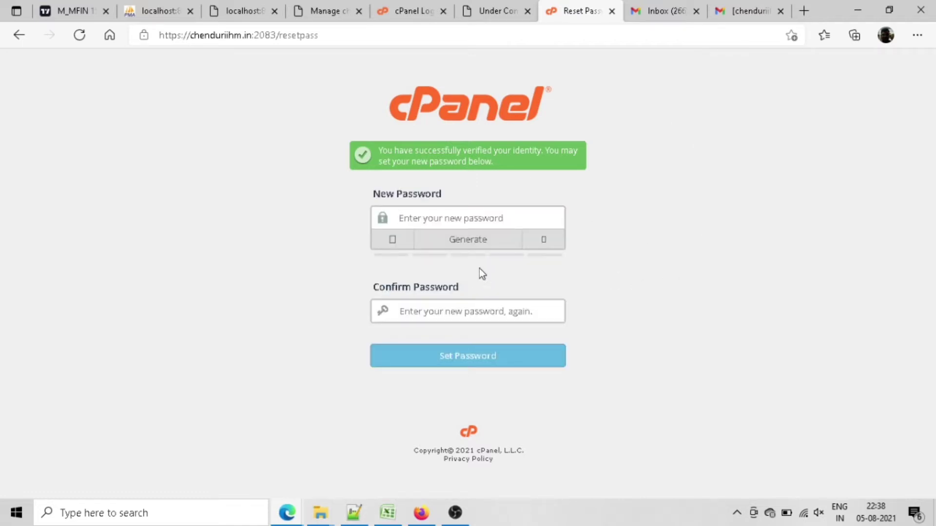
Step: Set and confirm the new account password, then log in to the cPanel dashboard
text(•••••••)
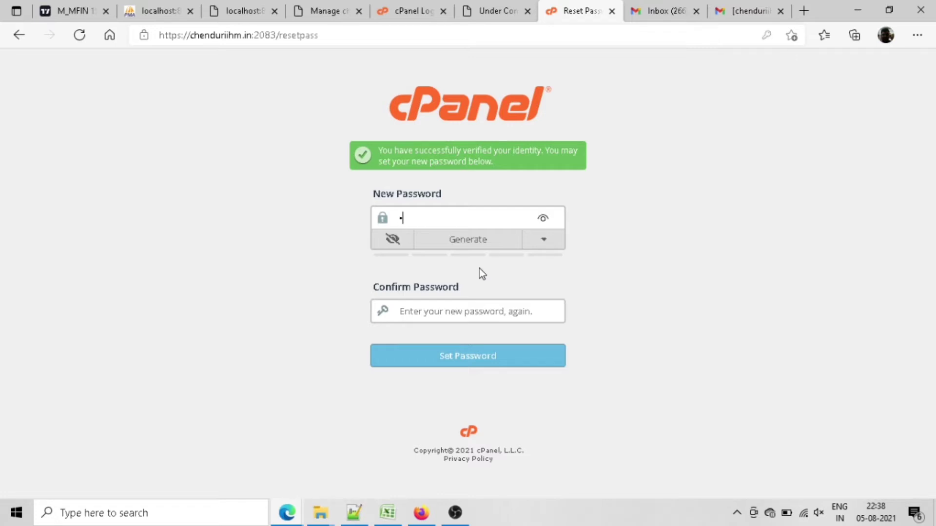
text(•••)
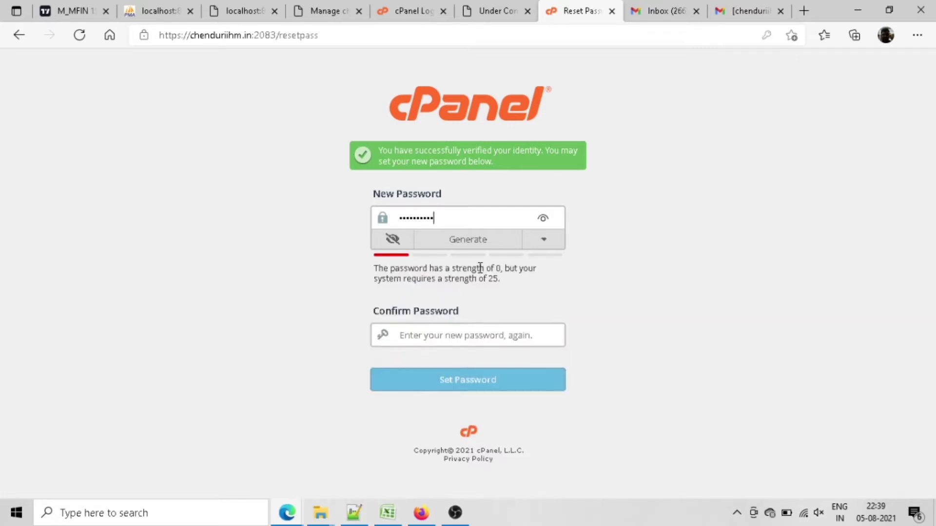
key(Tab)
text(••)
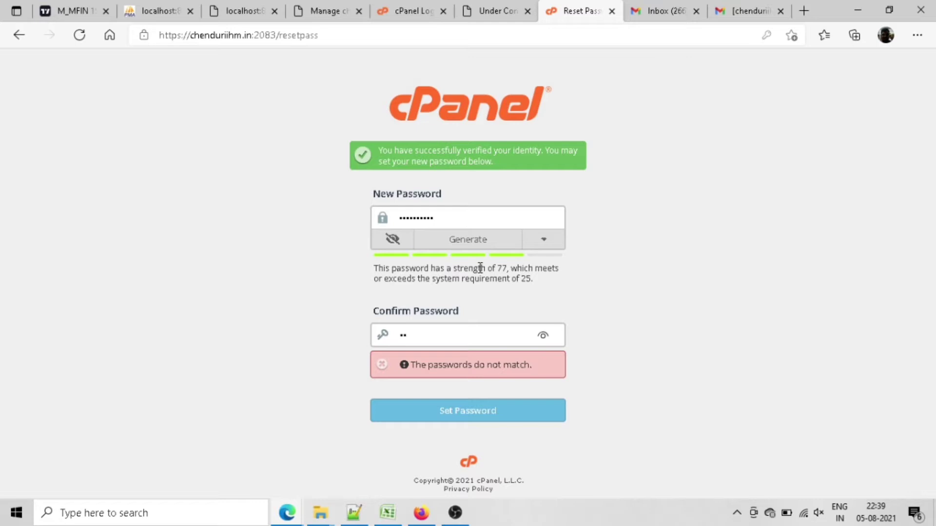
text(••••••••)
click(472, 389)
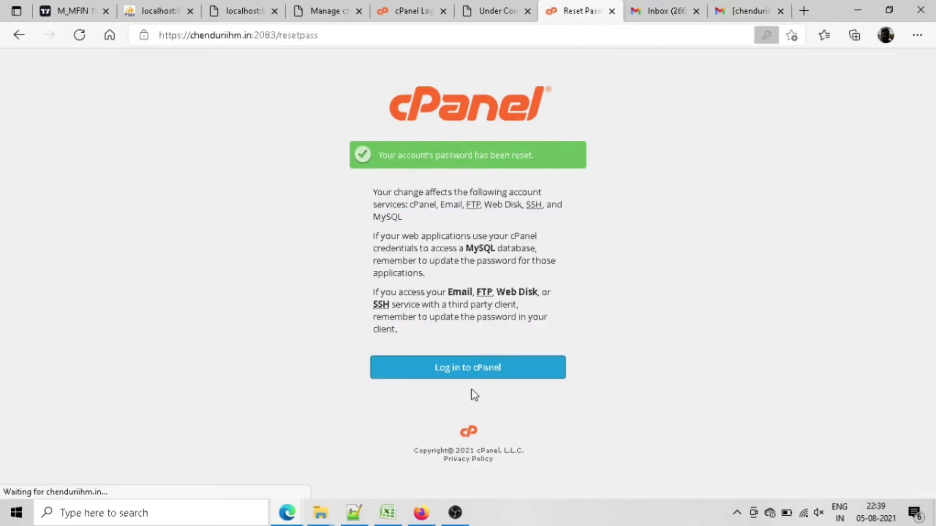
click(488, 366)
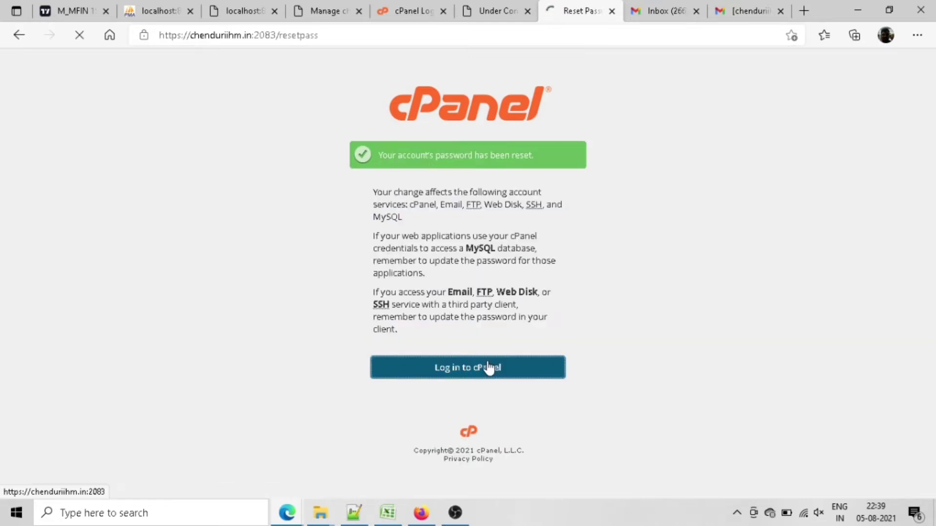
click(479, 349)
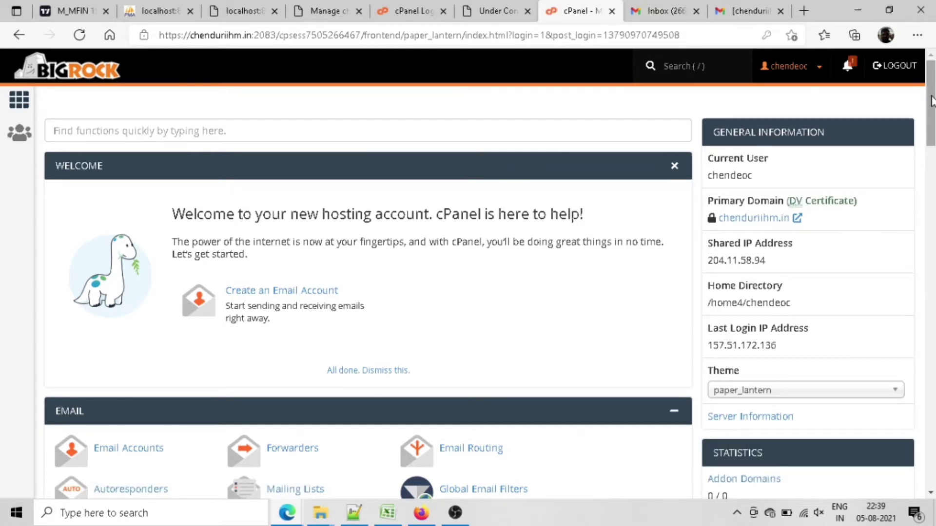
Step: Open File Manager, enter the public_html folder and choose Edit on index.html
drag(931, 100, 931, 204)
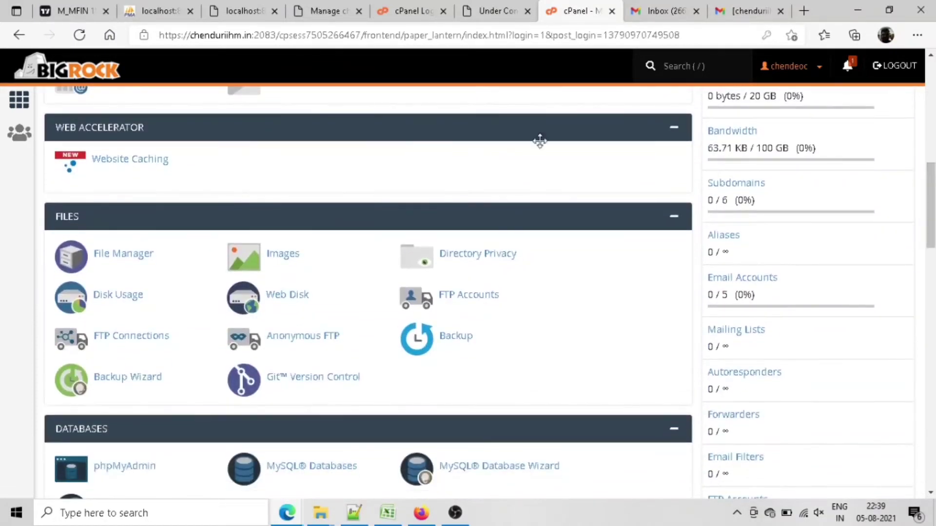
click(131, 260)
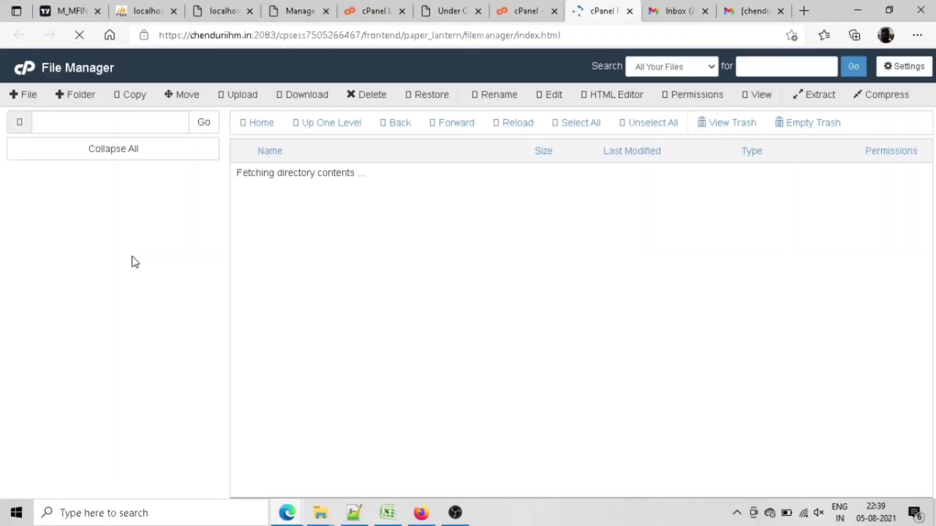
double_click(239, 279)
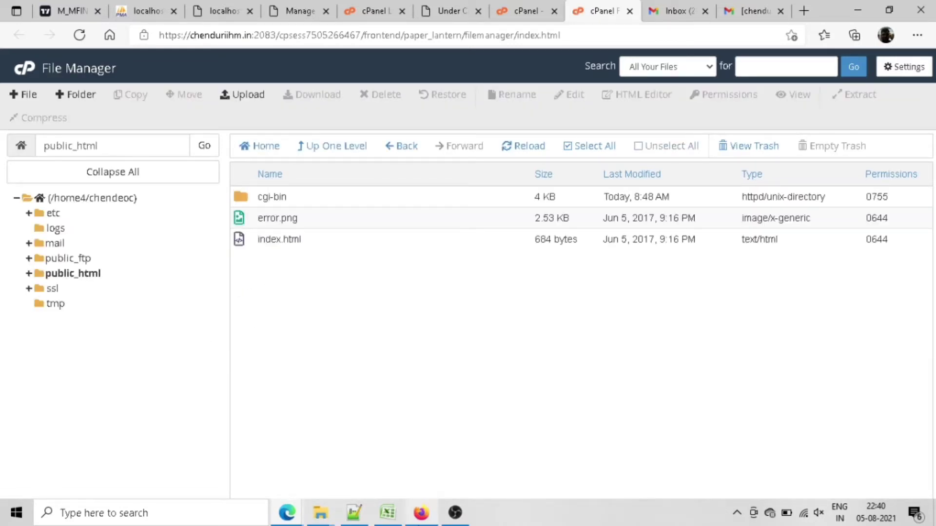
click(261, 244)
right_click(243, 242)
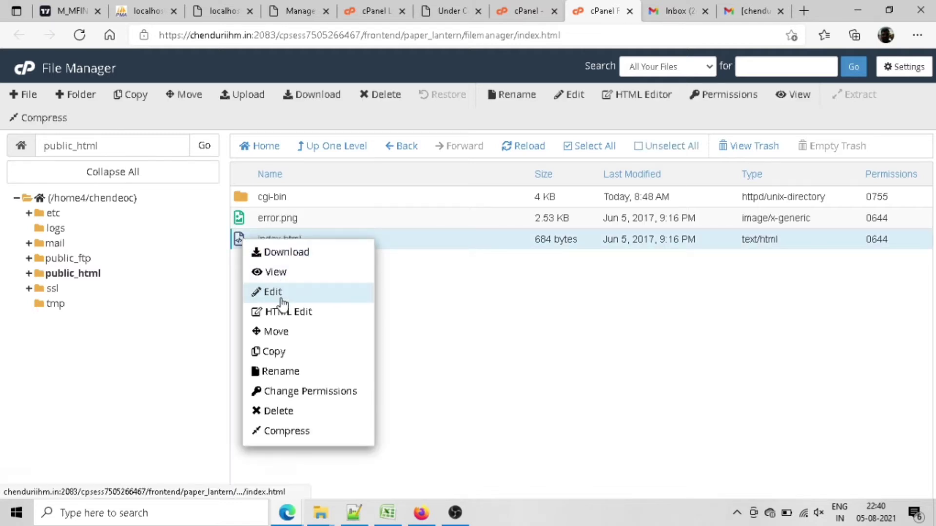
click(266, 291)
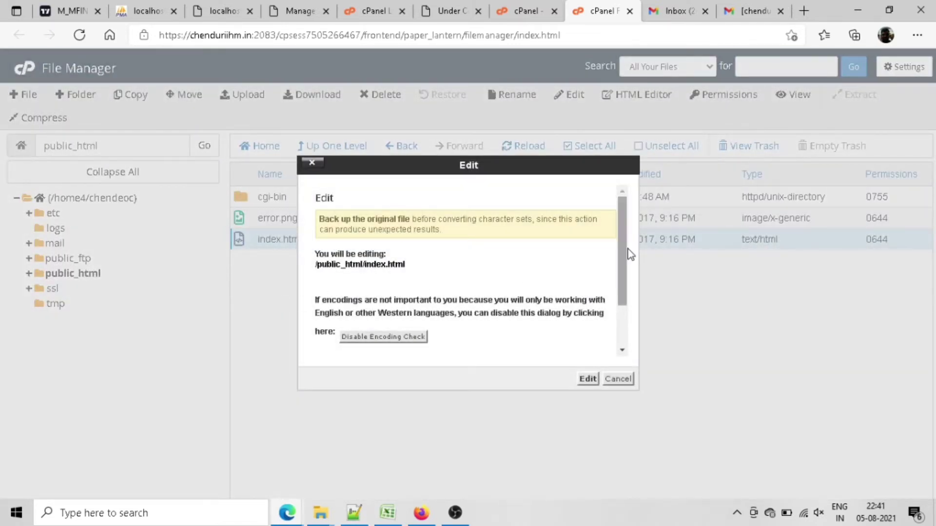
Step: Replace the h1 heading with 'Website under construction by' plus the owner's name and save index.html
click(587, 379)
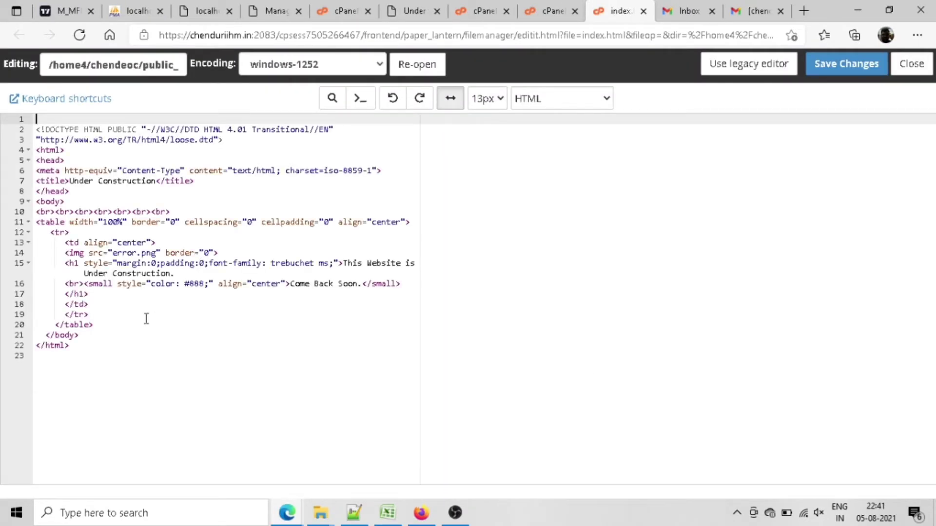
drag(344, 263, 313, 270)
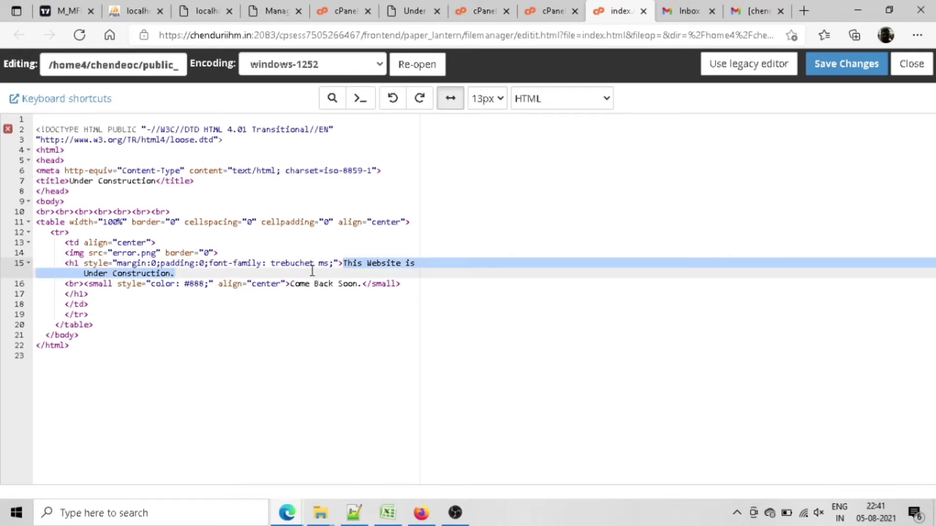
text(Website under con)
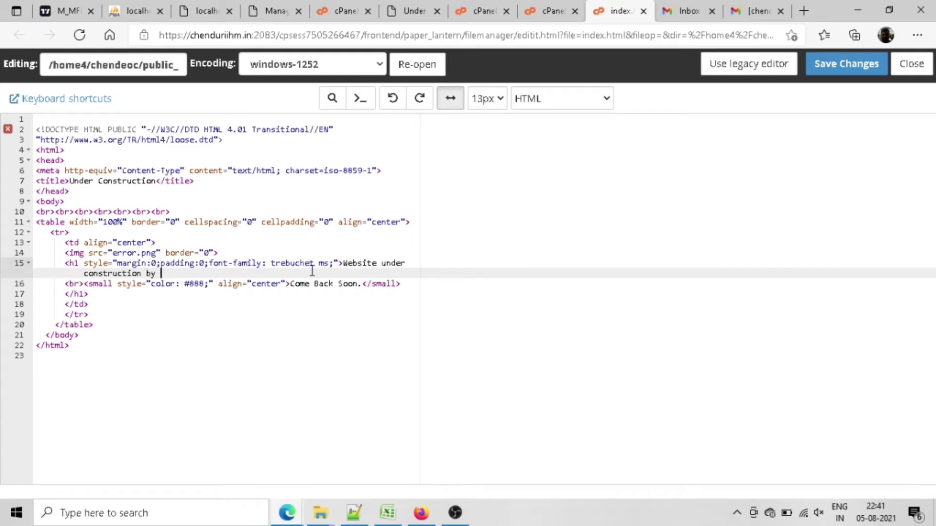
click(842, 62)
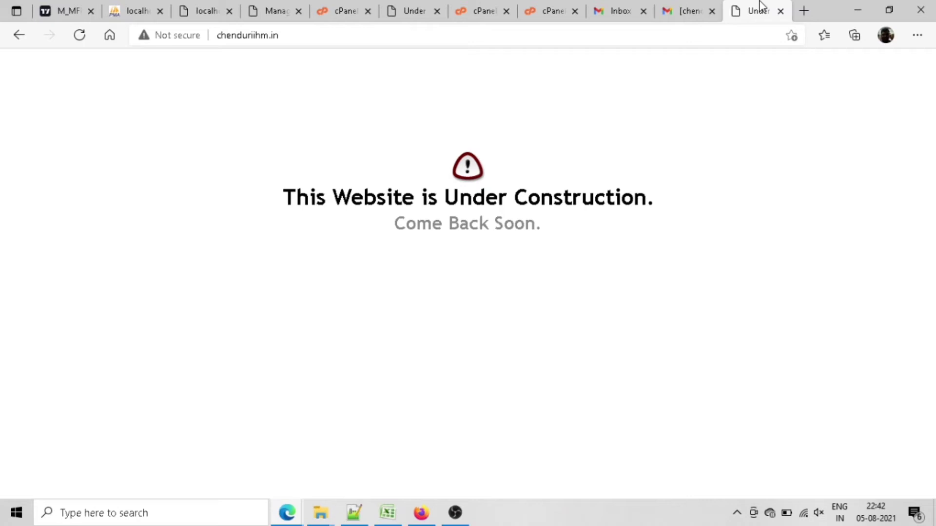
key(F5)
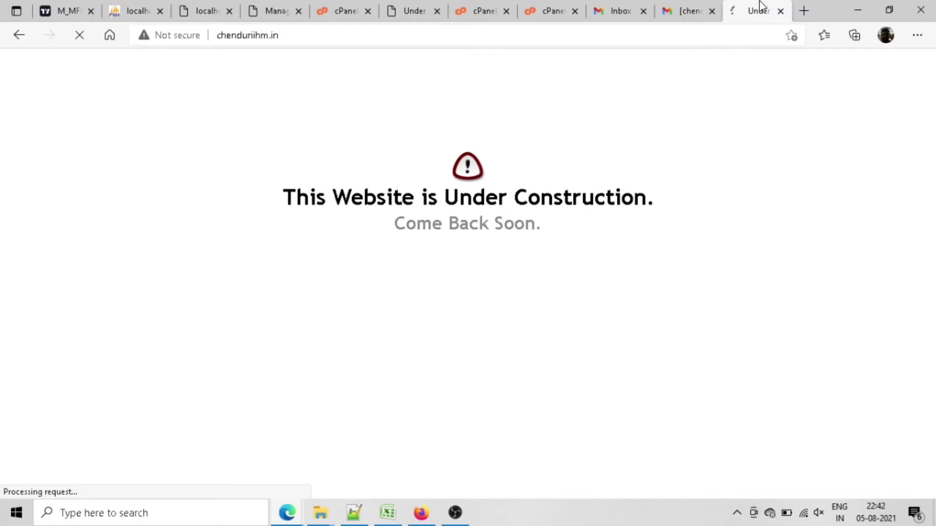
Step: Delete index.html from public_html, leaving cgi-bin and error.png
click(552, 1)
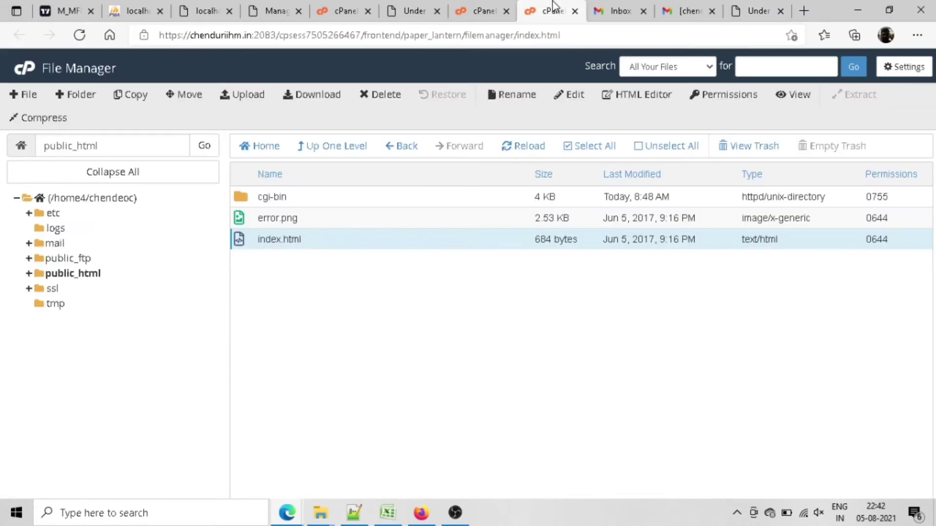
key(Delete)
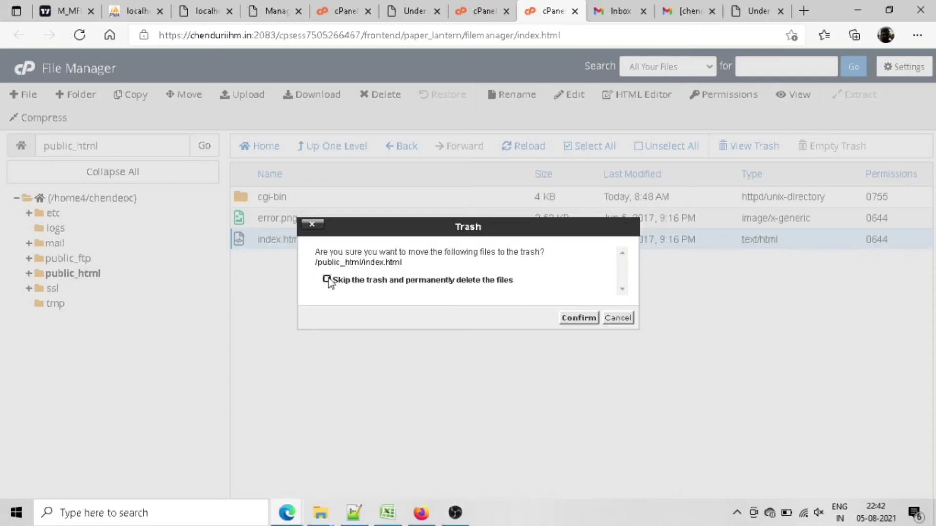
click(577, 318)
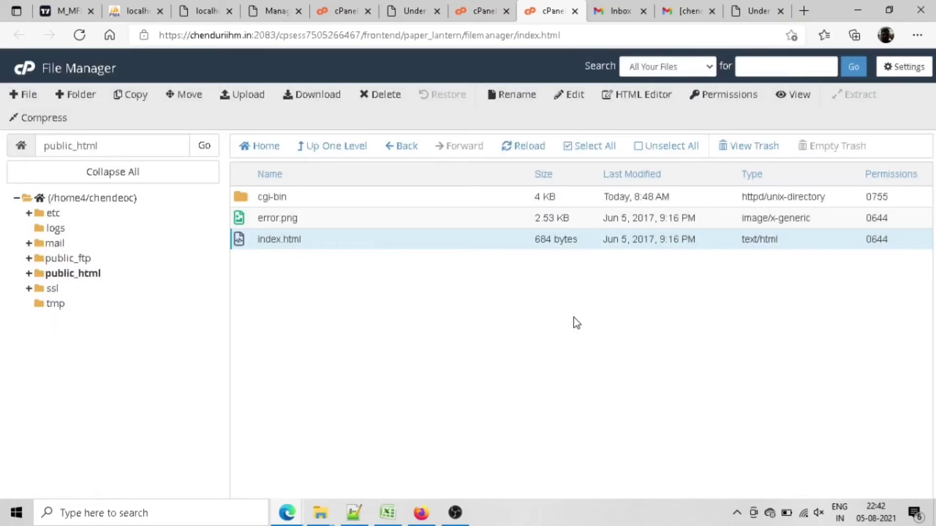
Step: In the local 2019-april folder, select the six page files from aboutus through programs
mouse_move(320, 514)
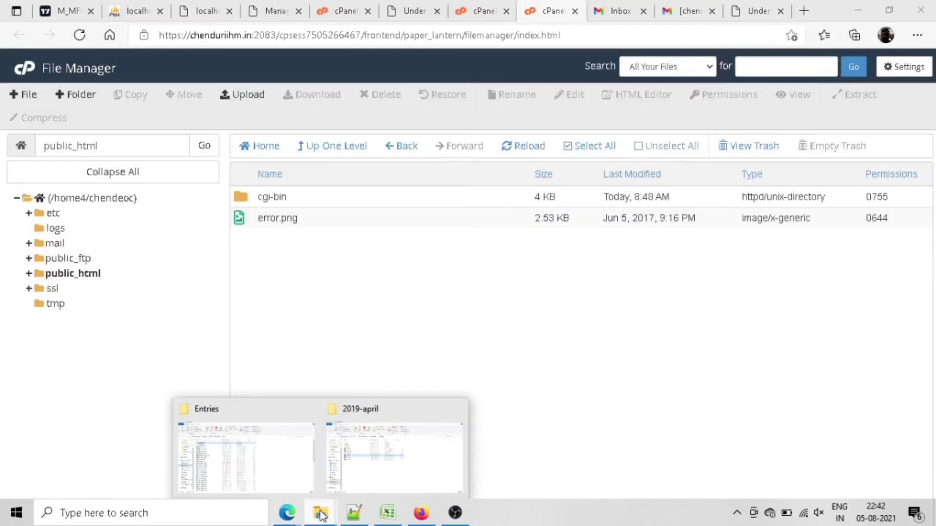
click(364, 468)
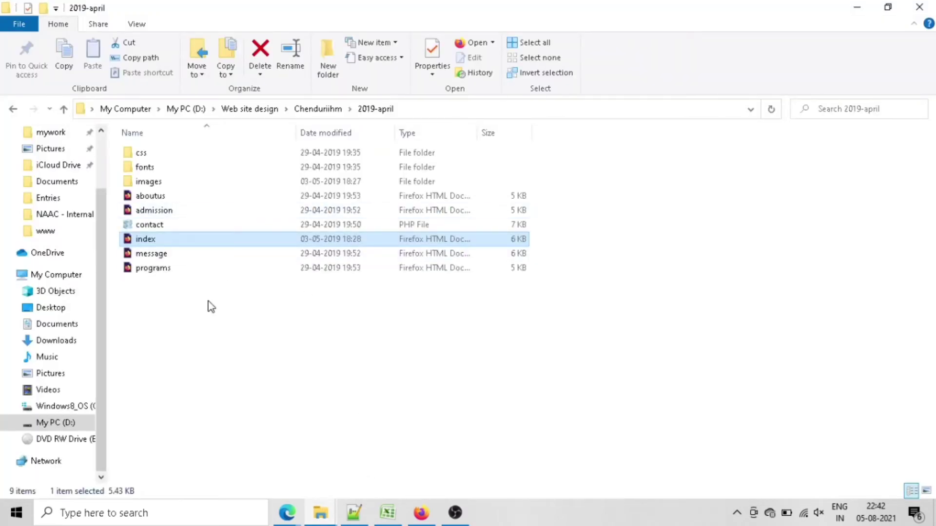
drag(208, 302, 171, 192)
key(alt+Tab)
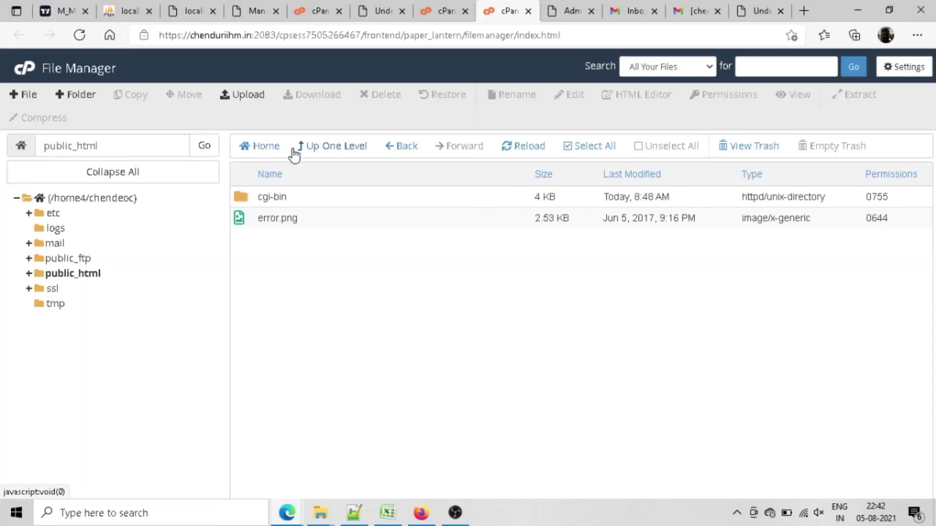
Step: Upload the six page files, including index.html, message.html and programs.html, into public_html
click(239, 96)
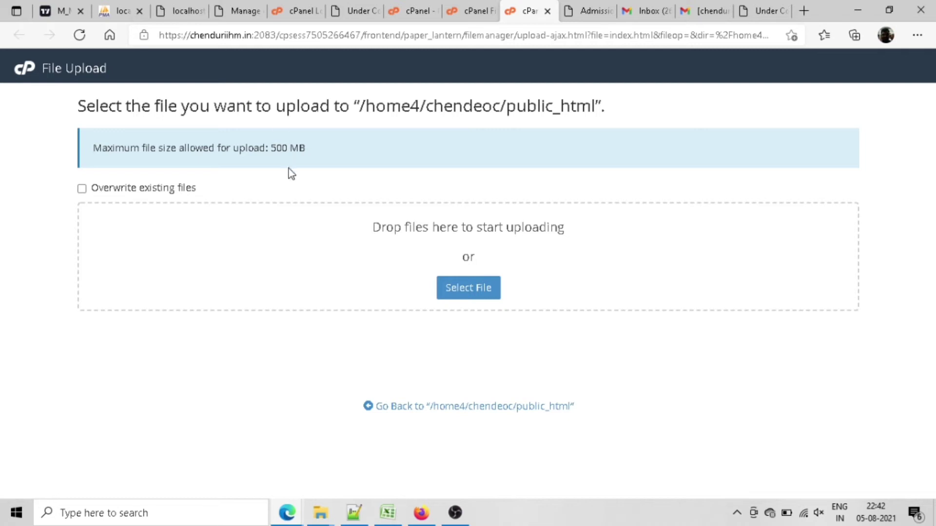
drag(145, 239, 498, 259)
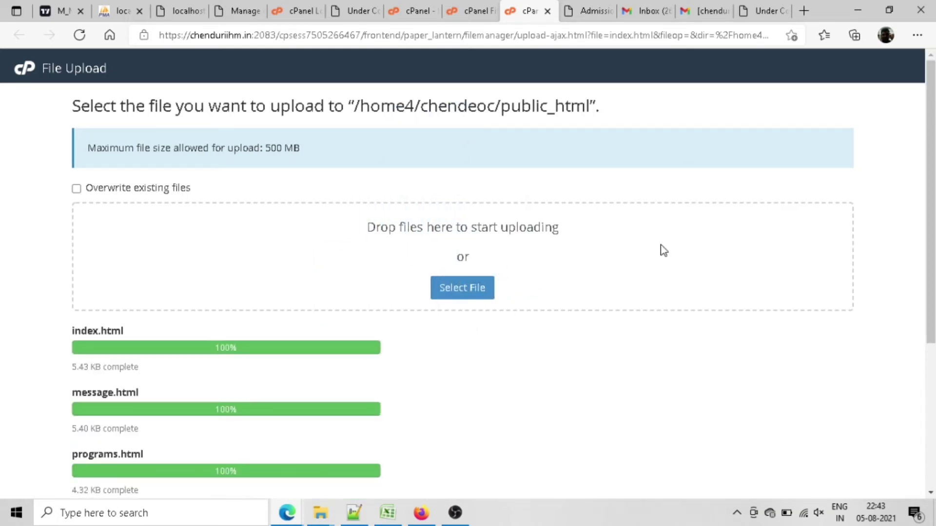
drag(931, 317, 931, 468)
Step: Reload the live site to check the uploaded pages, then return to File Manager
click(466, 480)
click(753, 12)
click(678, 35)
key(Return)
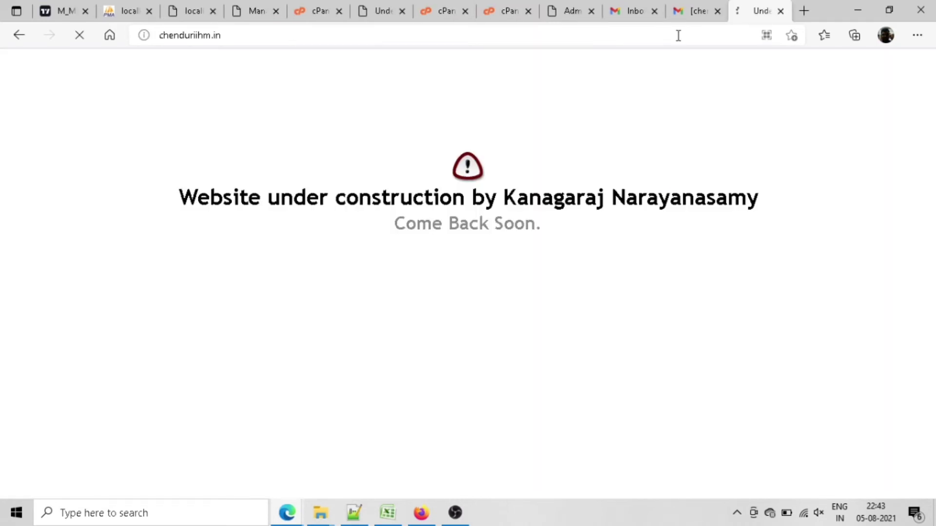
click(507, 11)
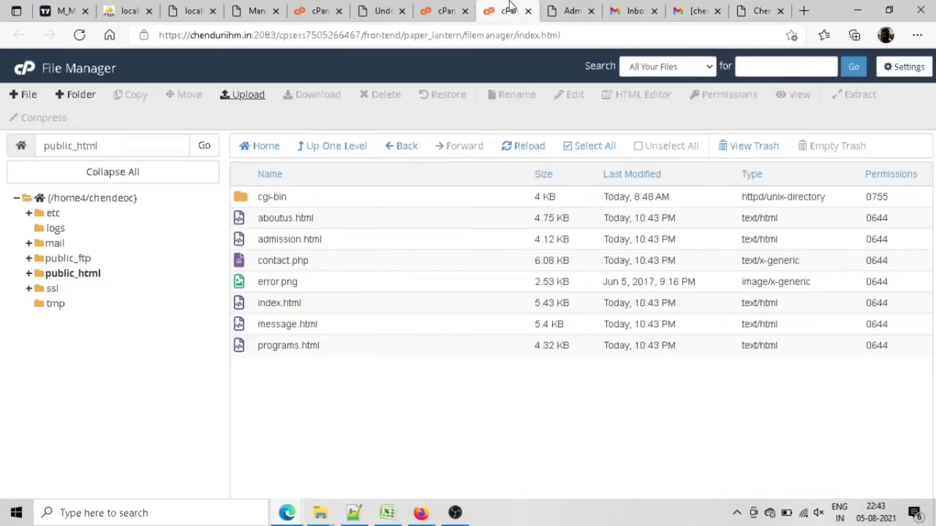
Step: Clear the local file selection and start a new folder named css in the home directory
mouse_move(320, 512)
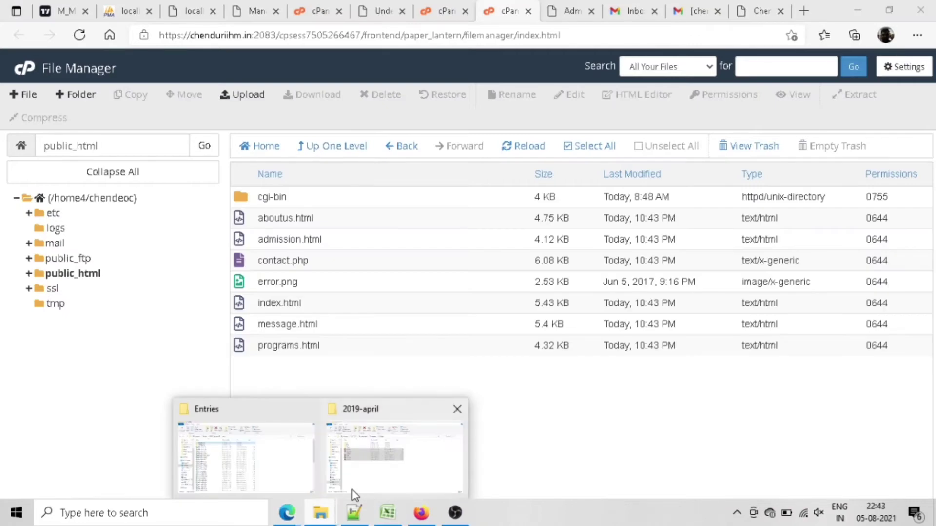
click(358, 492)
click(273, 341)
click(320, 517)
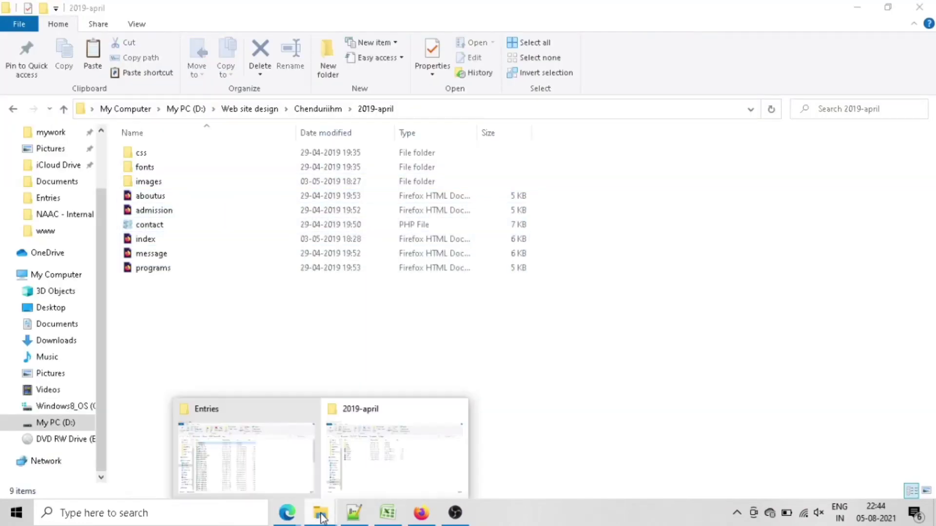
click(287, 513)
click(65, 96)
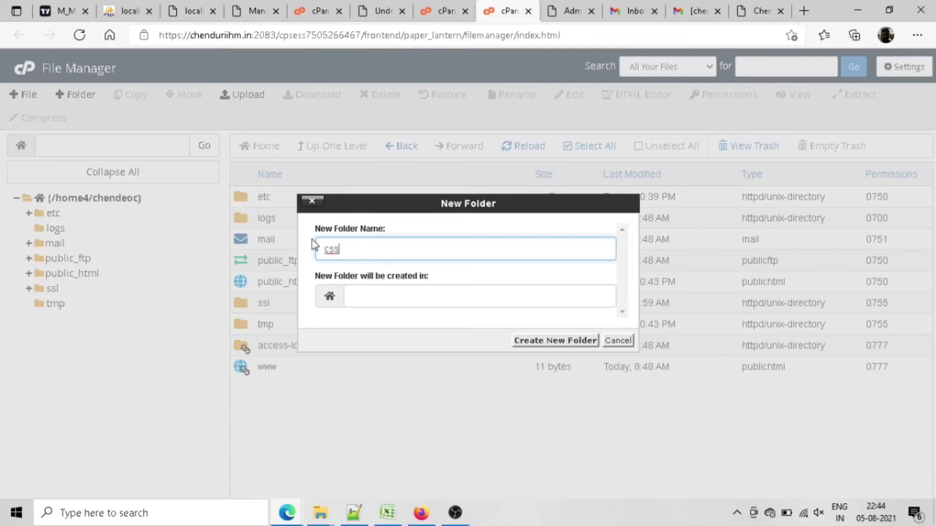
Step: Create the css folder and upload the two stylesheet files into it
click(541, 341)
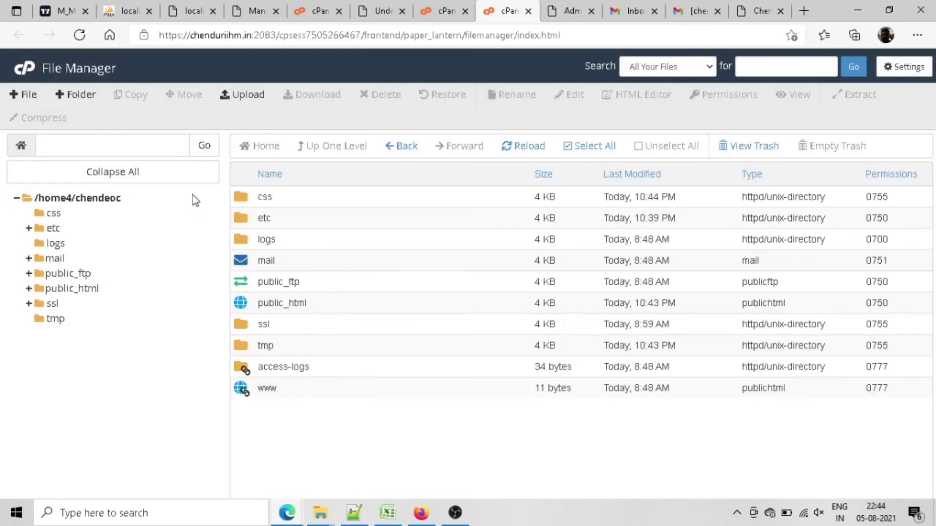
click(74, 95)
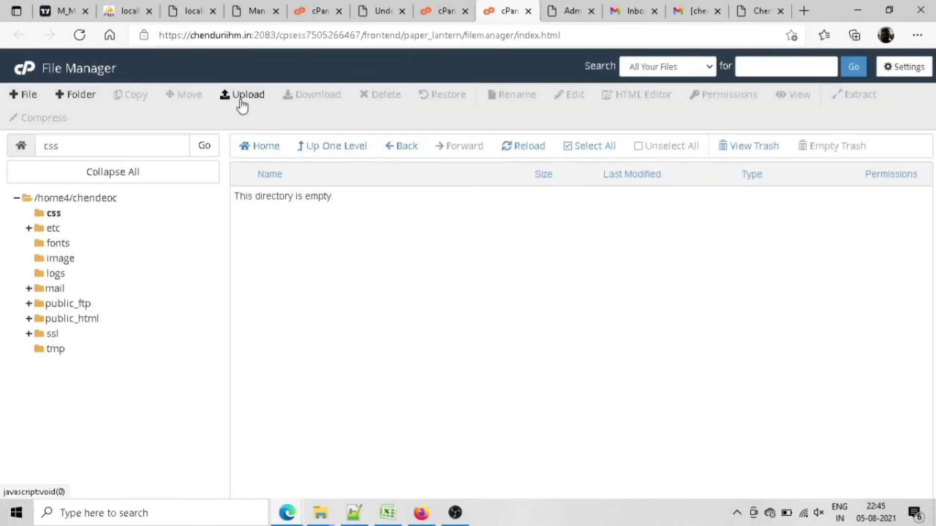
click(242, 95)
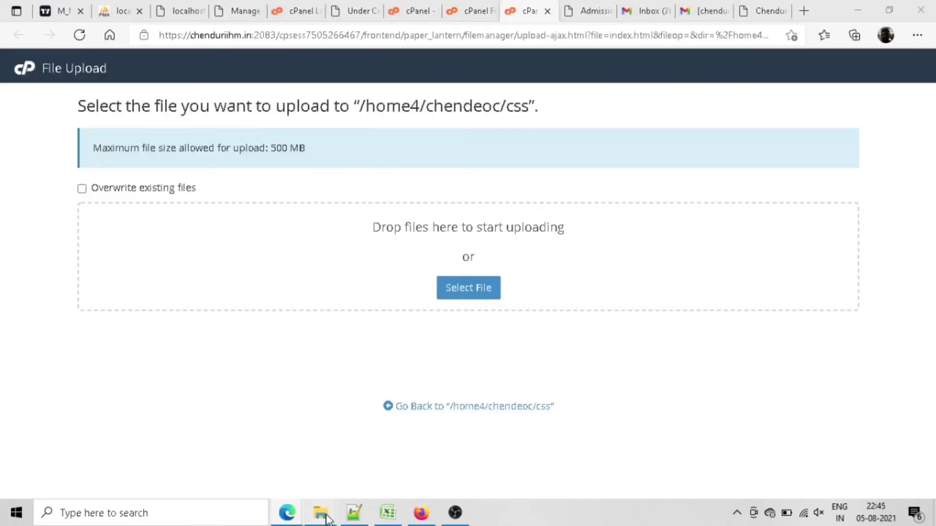
click(326, 515)
click(404, 457)
key(ctrl+a)
drag(145, 167, 394, 313)
click(505, 455)
Step: Upload the five Capriola font files from the local fonts folder into the server's fonts folder
click(344, 153)
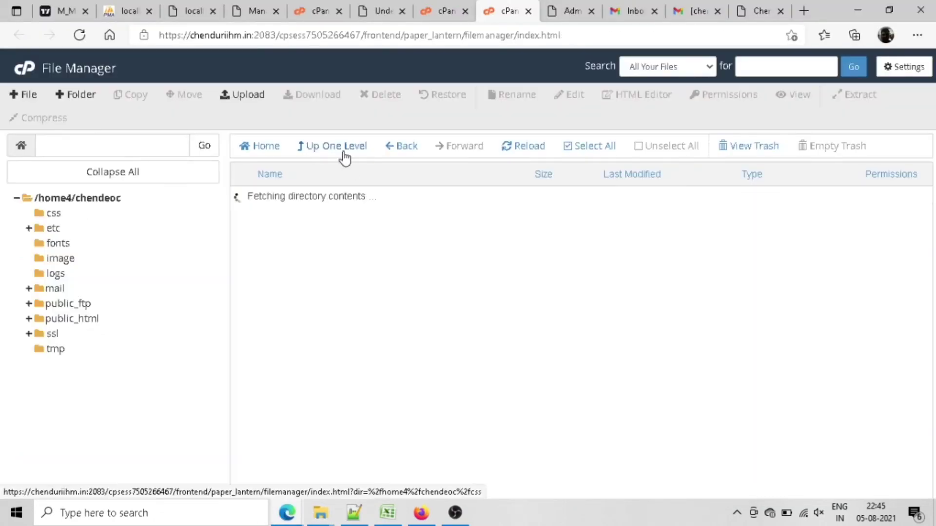
double_click(247, 241)
click(242, 95)
click(321, 513)
click(400, 456)
click(63, 110)
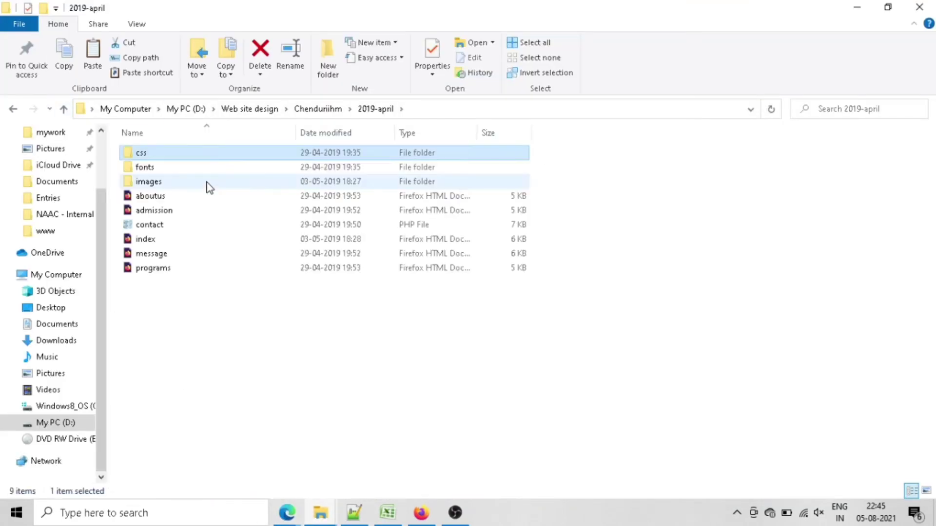
double_click(207, 169)
drag(210, 265, 171, 105)
drag(171, 181, 468, 283)
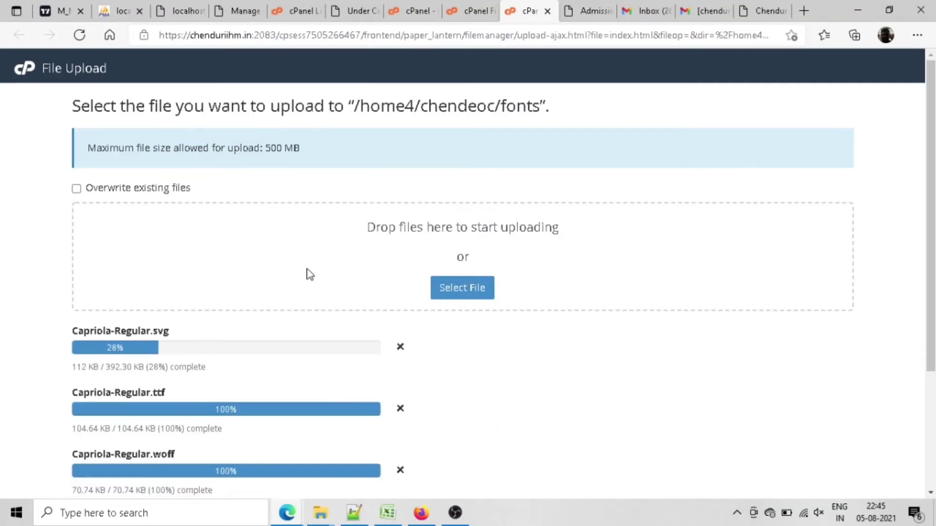
scroll(587, 412, down, 3)
click(482, 479)
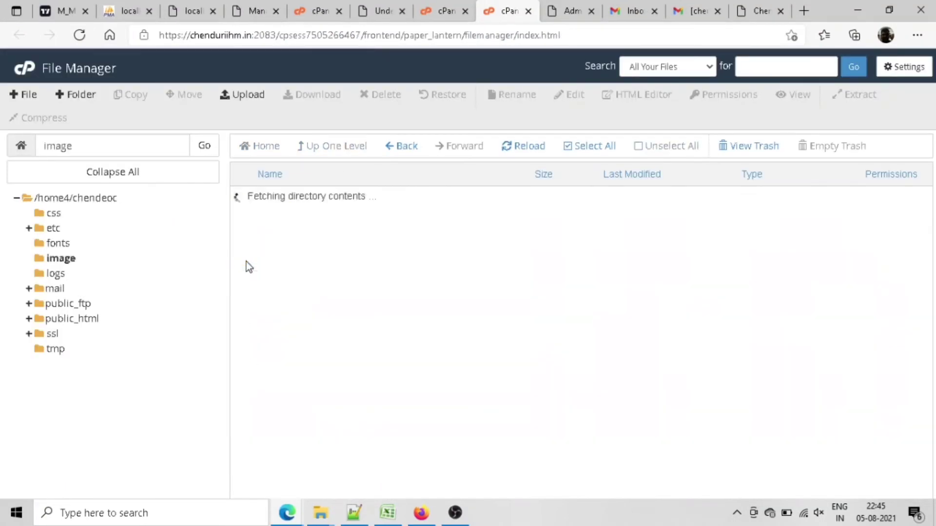
Step: Upload all files from the local images folder into the server's image folder
click(242, 96)
click(320, 513)
click(400, 456)
click(63, 110)
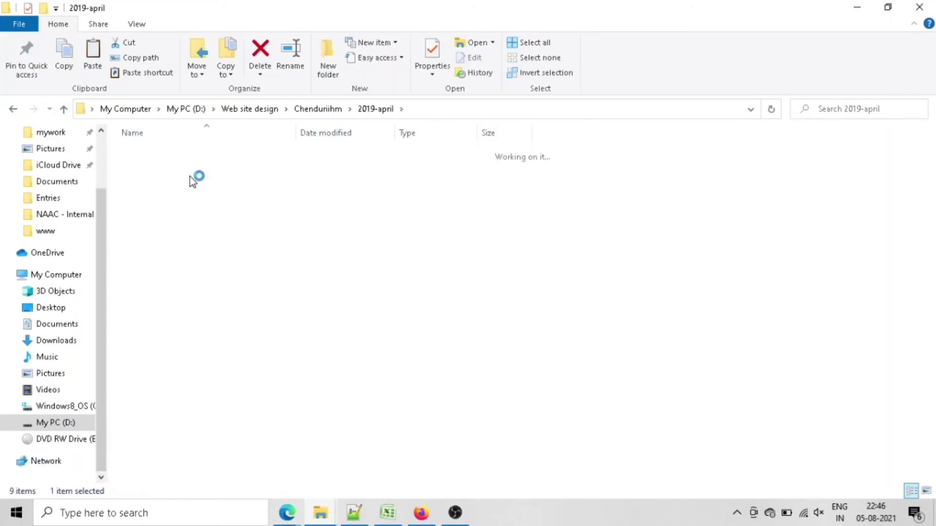
double_click(191, 183)
key(ctrl+a)
drag(201, 265, 492, 276)
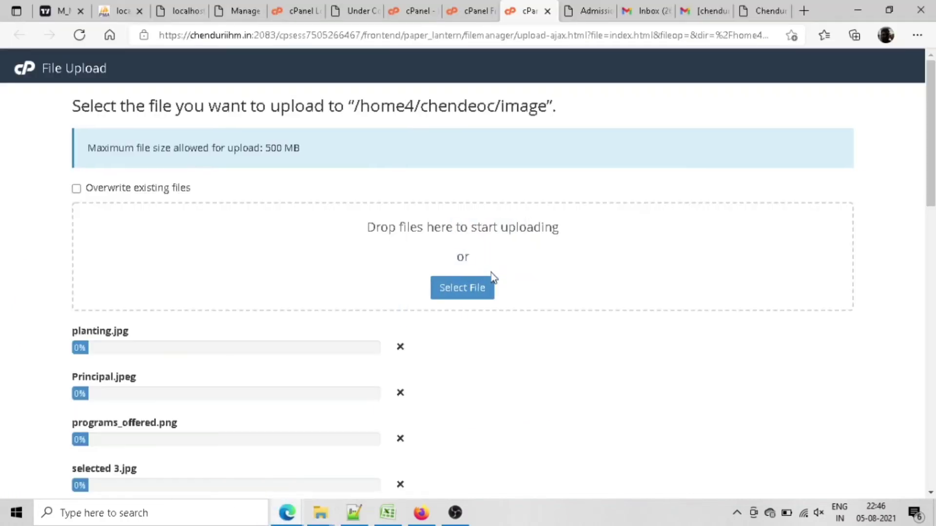
drag(932, 147, 932, 174)
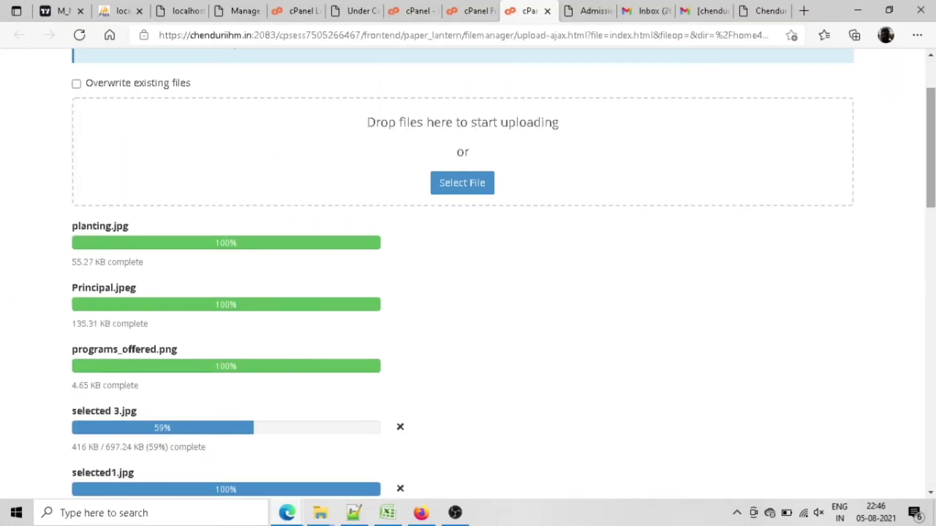
drag(931, 127, 929, 429)
Step: Reload chendurihm.in to see the uploaded homepage content, still unstyled with broken images
click(516, 479)
click(754, 5)
key(F5)
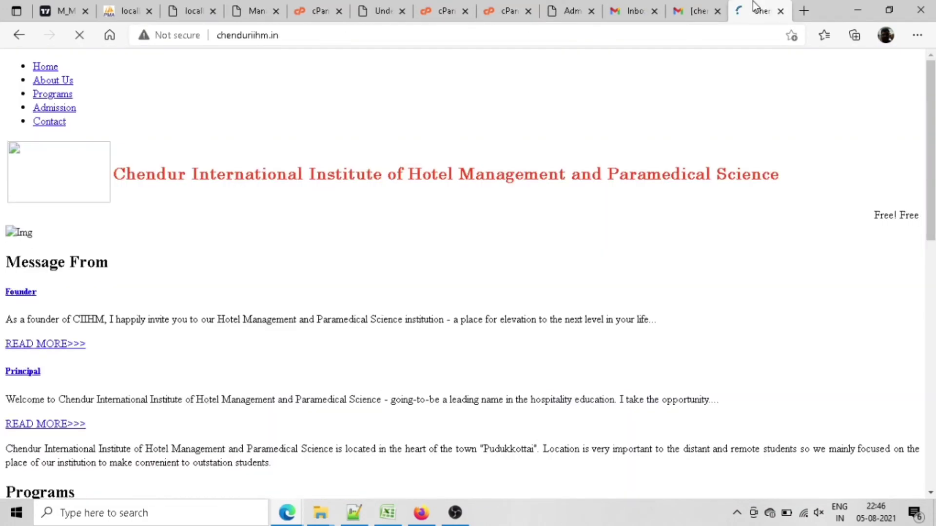
click(750, 38)
key(Return)
Step: Check the broken logo's options, cancel the Save As dialog, and select the fonts folder
right_click(69, 173)
click(115, 301)
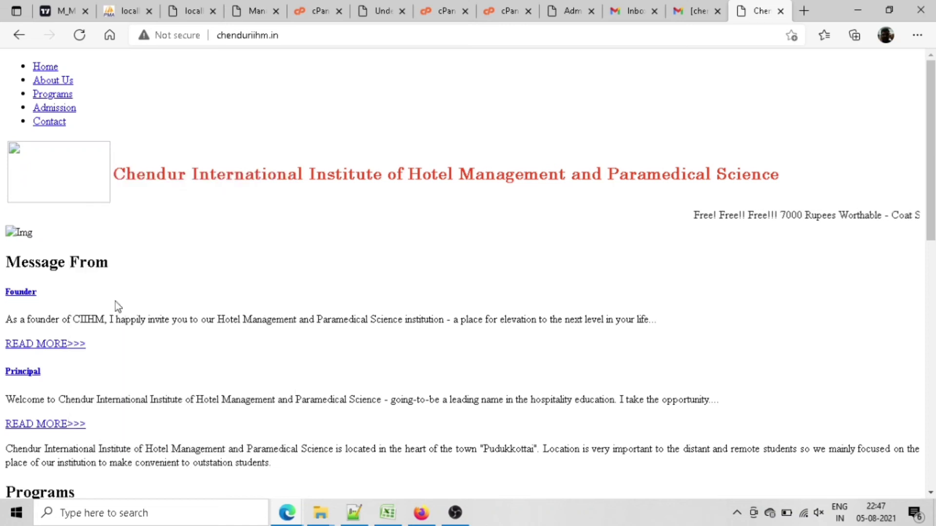
right_click(85, 181)
click(190, 269)
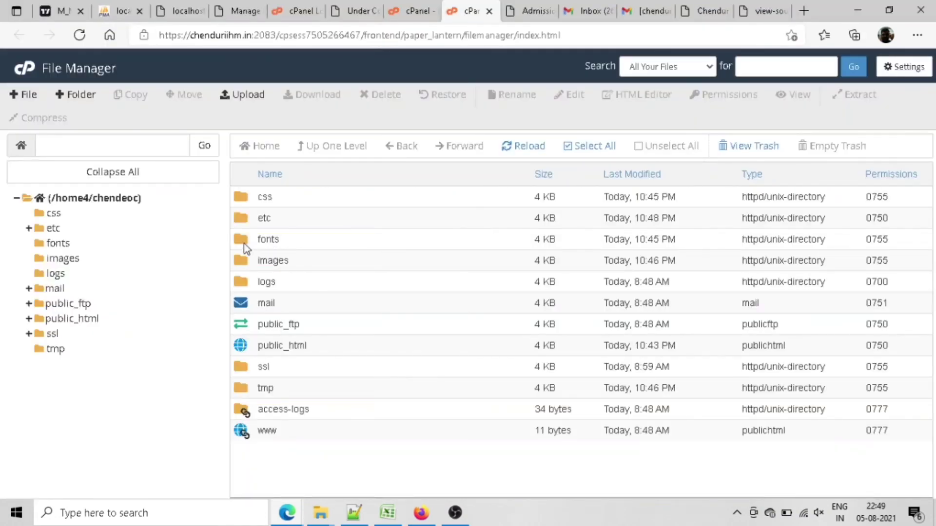
click(246, 244)
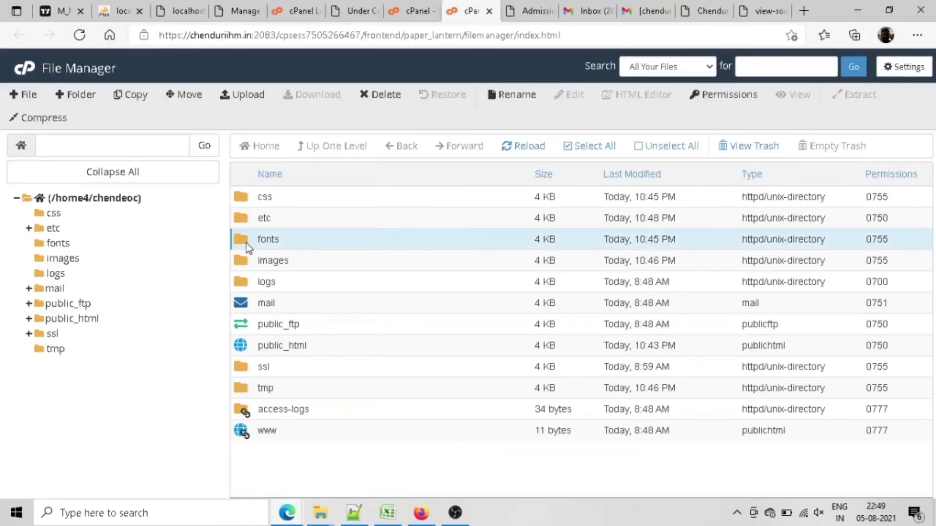
Step: Move the fonts, images and css folders into public_html
drag(247, 244, 262, 345)
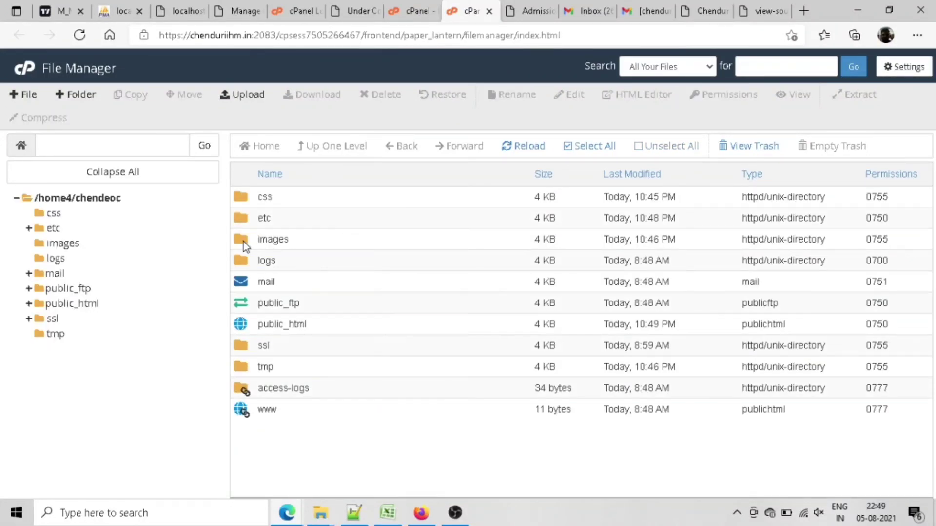
drag(243, 242, 258, 333)
click(244, 241)
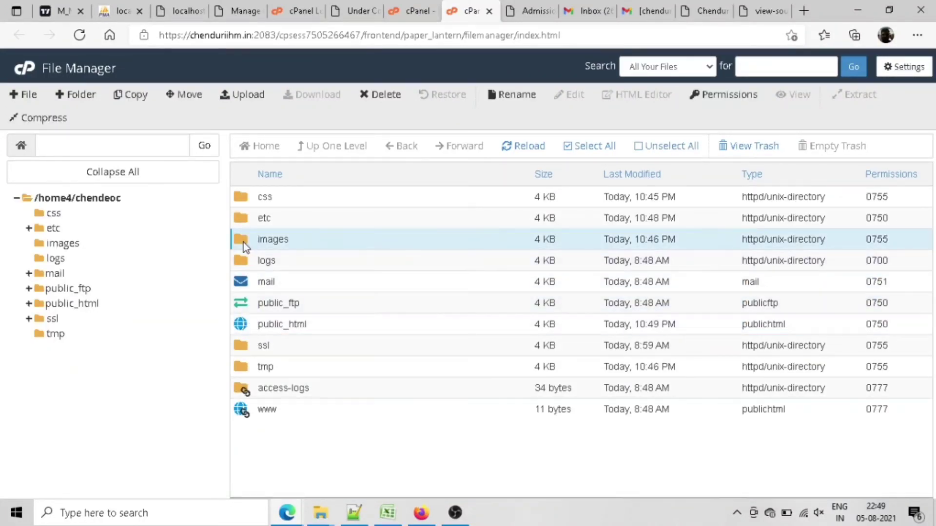
drag(244, 241, 243, 324)
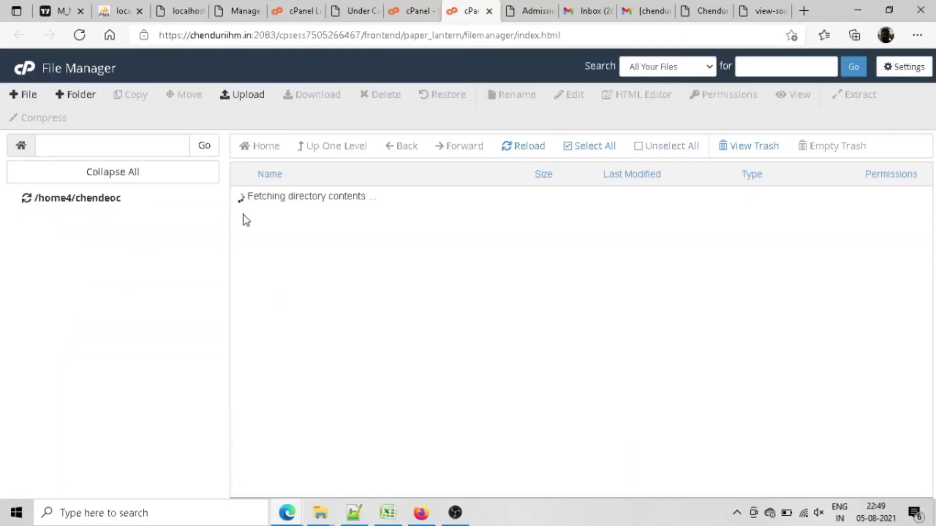
click(241, 201)
drag(250, 201, 252, 303)
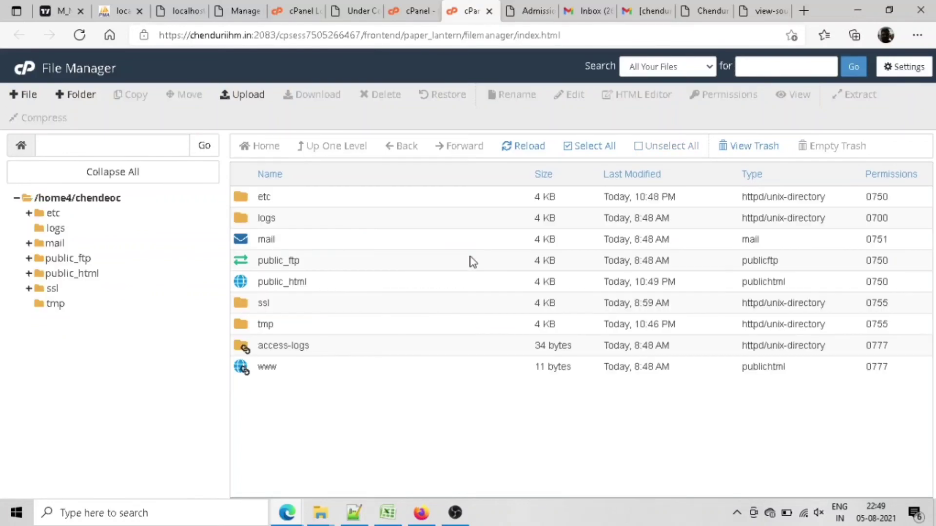
Step: Check public_html's contents and view the fully styled chendurihm.in homepage with logo and banner
double_click(314, 288)
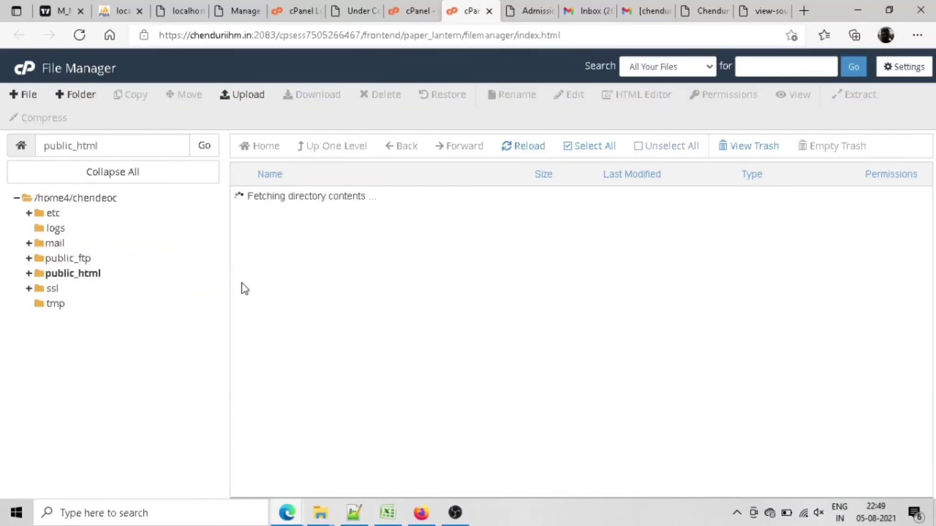
click(708, 7)
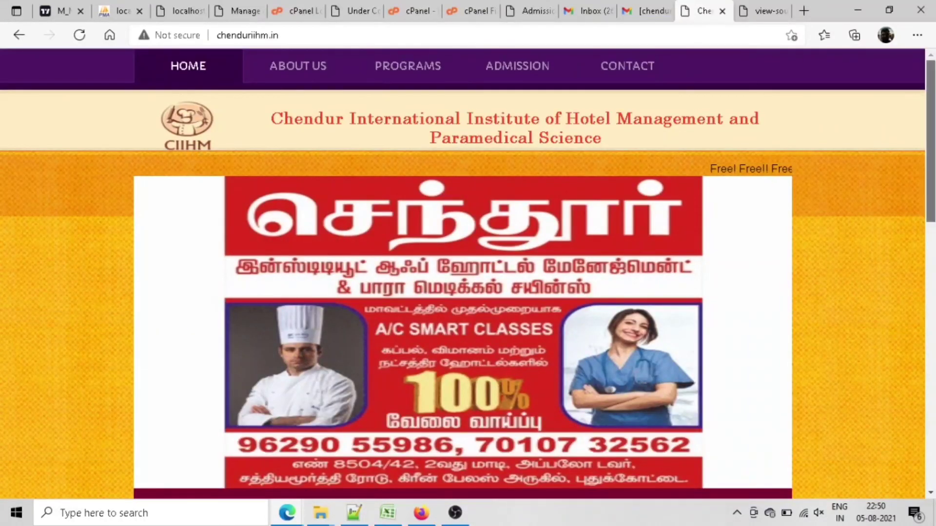
drag(931, 122, 933, 341)
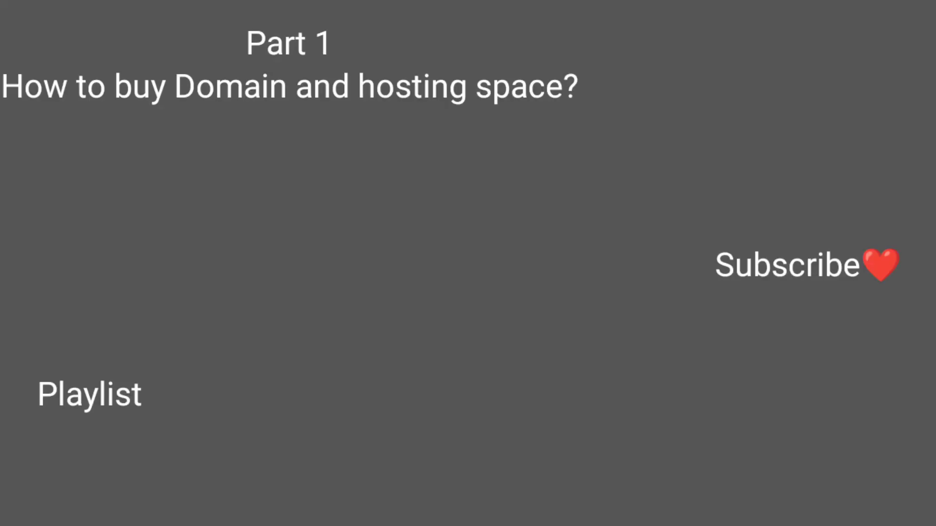